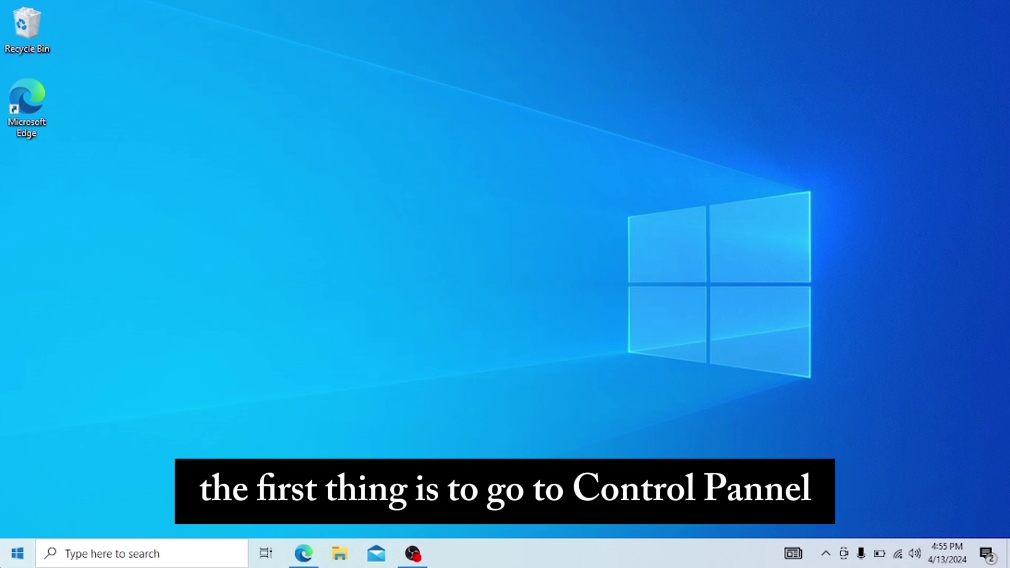
Search for Control Panel, open it, and go to Network and Internet > Network and Sharing Center
{"action": "key", "text": "super"}
{"action": "type", "text": "con"}
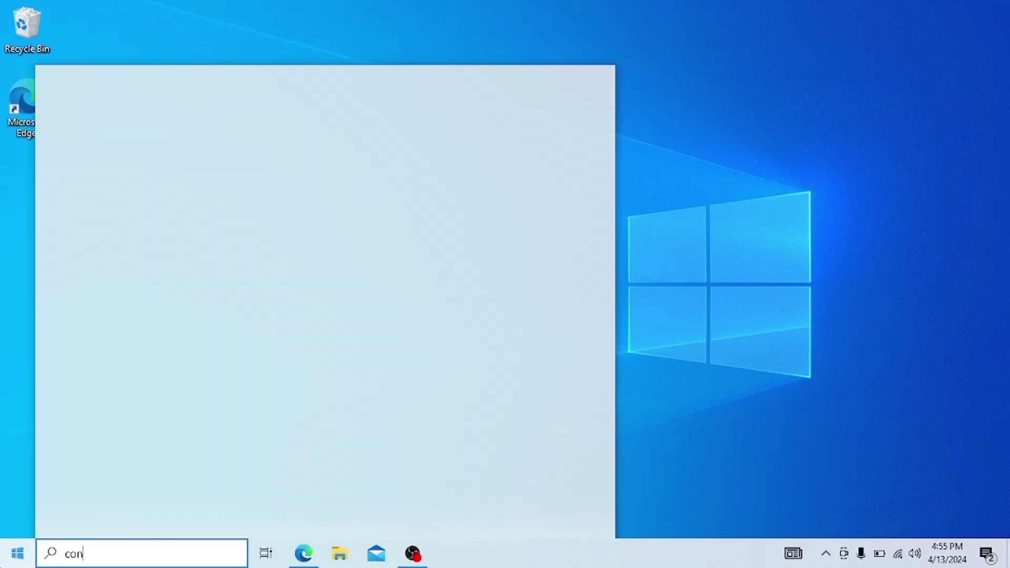
{"action": "type", "text": "rol"}
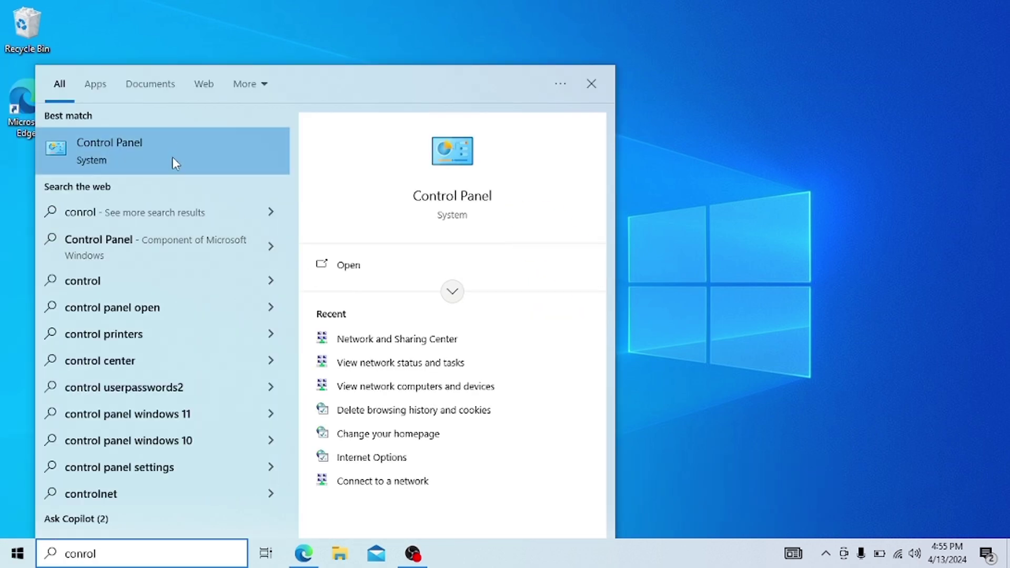
{"action": "left_click", "coordinate": [176, 162]}
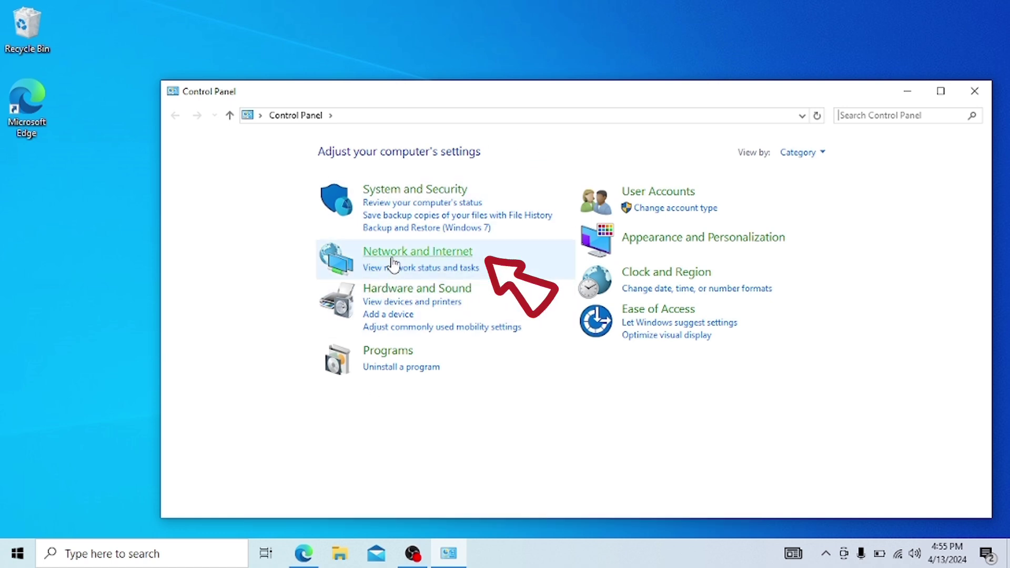
{"action": "left_click", "coordinate": [393, 259]}
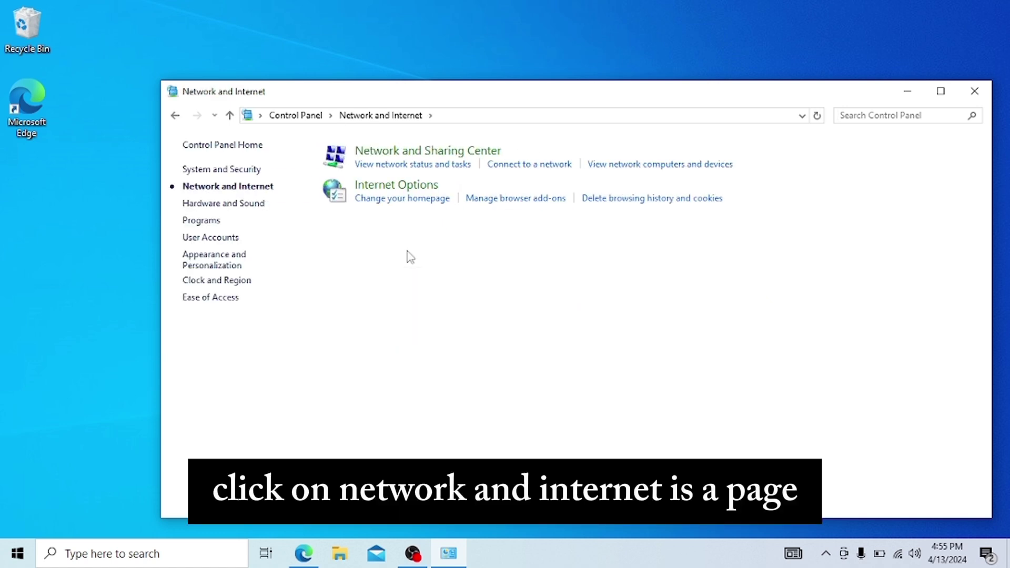
{"action": "left_click", "coordinate": [379, 152]}
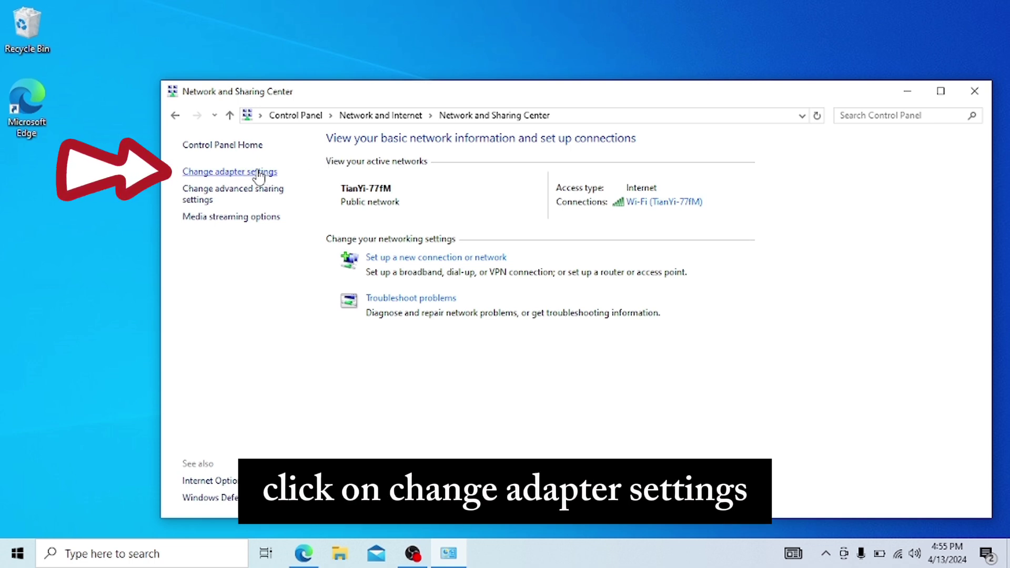
Open the network adapter list and select the Wi-Fi adapter among Bluetooth, Ethernet and Wi-Fi
{"action": "left_click", "coordinate": [259, 172]}
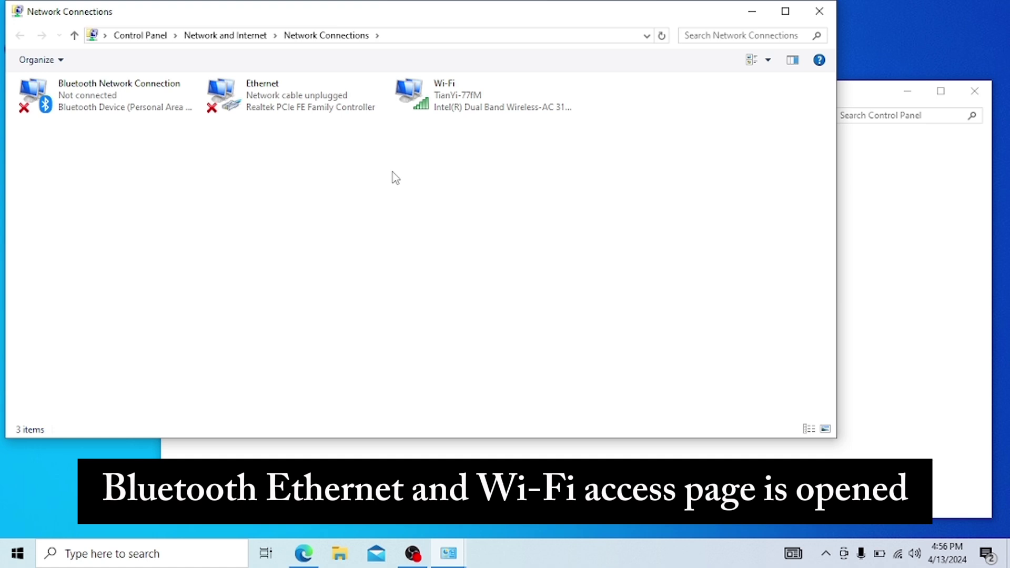
{"action": "left_click", "coordinate": [481, 98]}
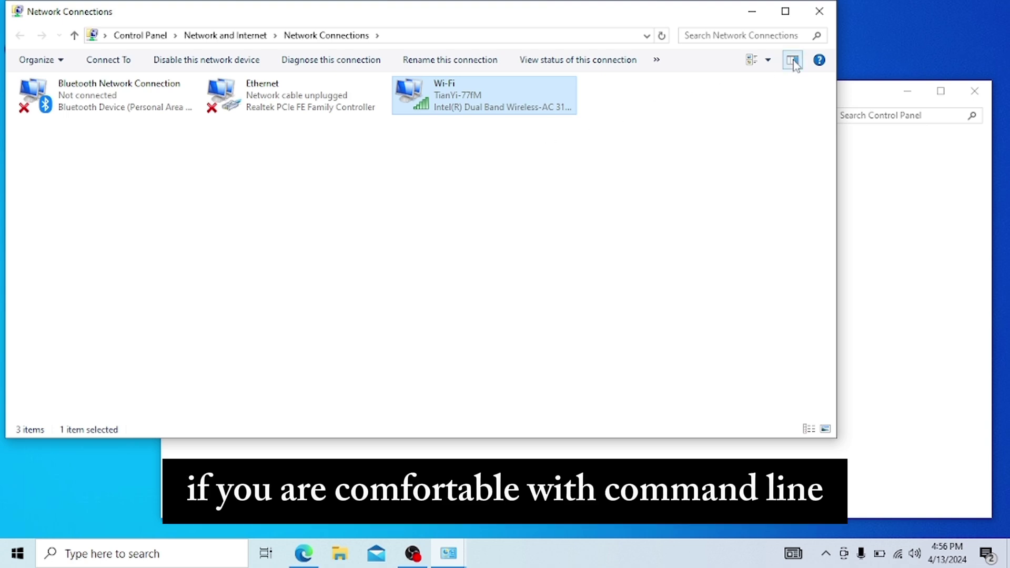
Close both network windows and reopen Network Connections by running ncpa.cpl from Run
{"action": "left_click", "coordinate": [829, 14]}
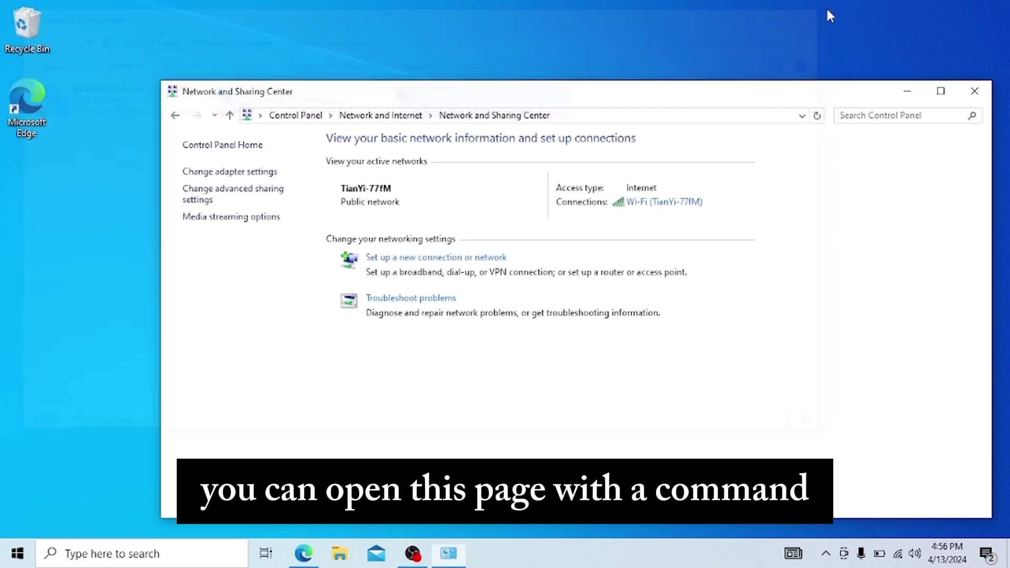
{"action": "left_click", "coordinate": [975, 91]}
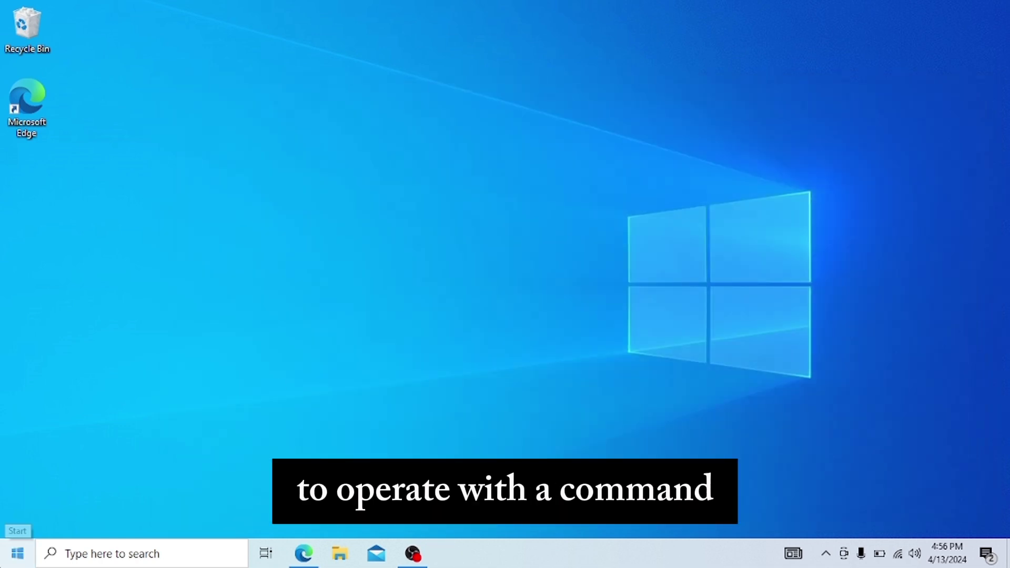
{"action": "right_click", "coordinate": [17, 552]}
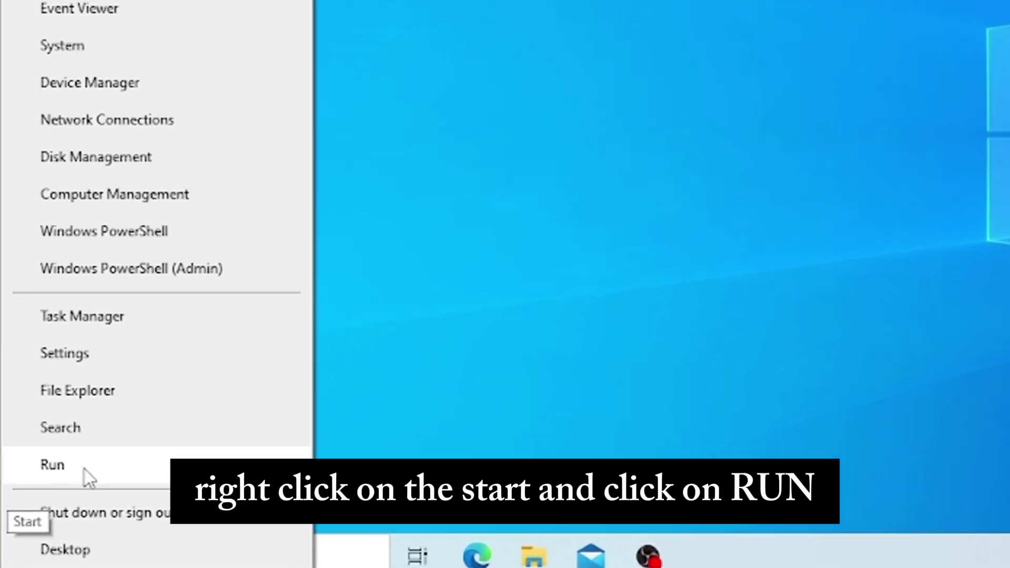
{"action": "left_click", "coordinate": [83, 468]}
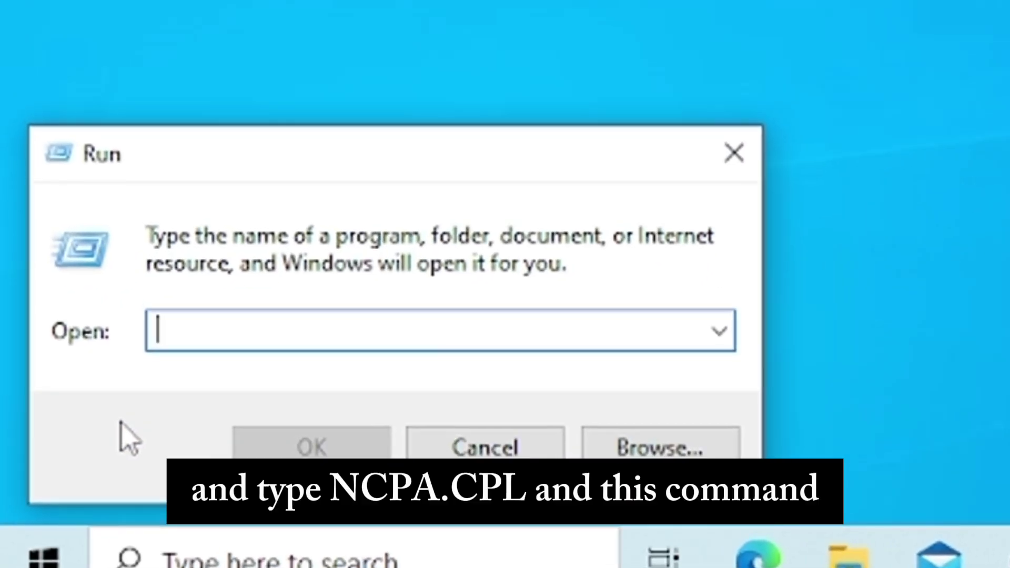
{"action": "type", "text": "ncpa"}
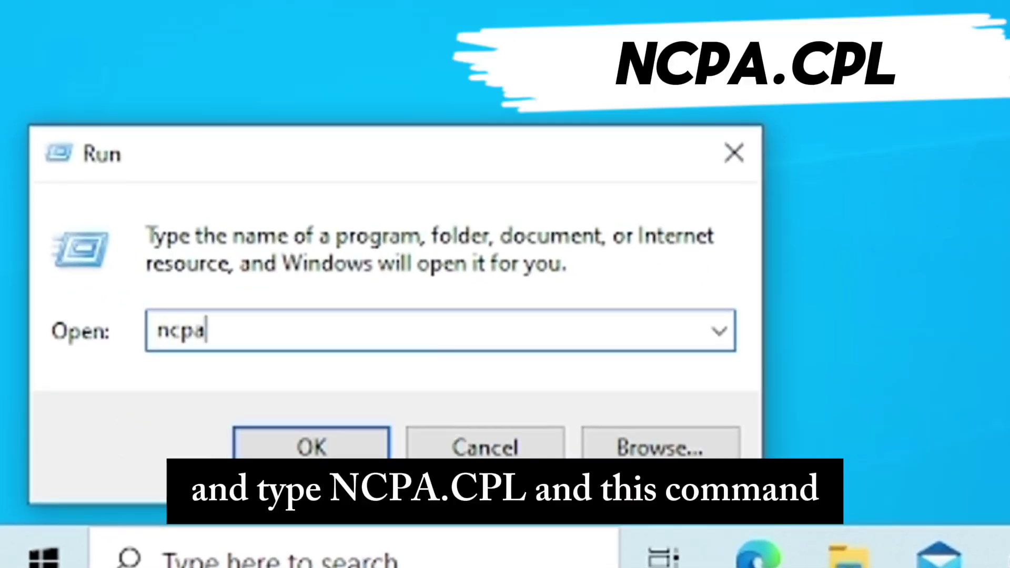
{"action": "type", "text": ".cpl"}
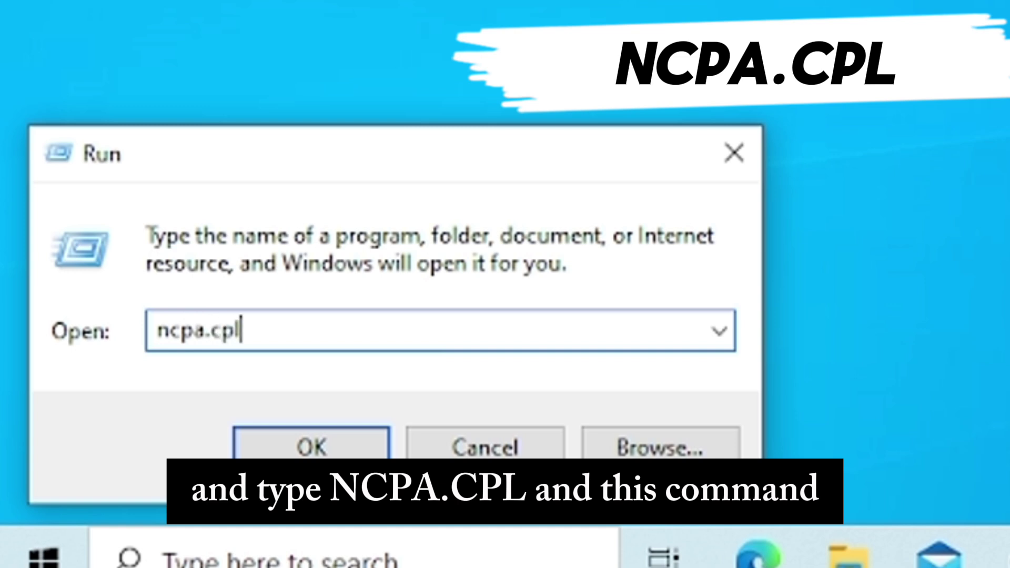
{"action": "key", "text": "ctrl+a"}
{"action": "key", "text": "Return"}
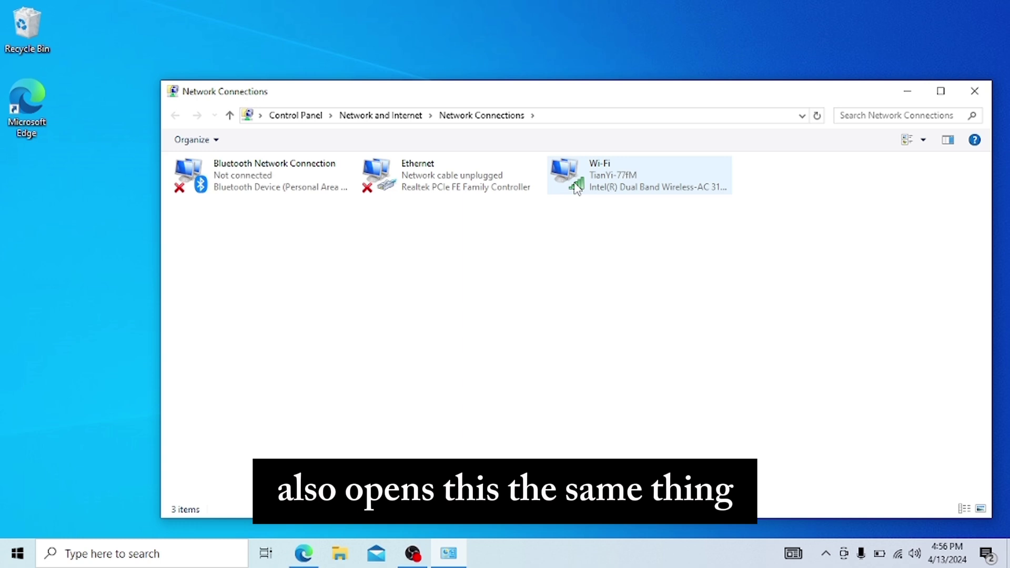
Open the Wi-Fi adapter's Properties and select Internet Protocol Version 4 (TCP/IPv4)
{"action": "left_click_drag", "start_coordinate": [625, 101], "coordinate": [486, 68]}
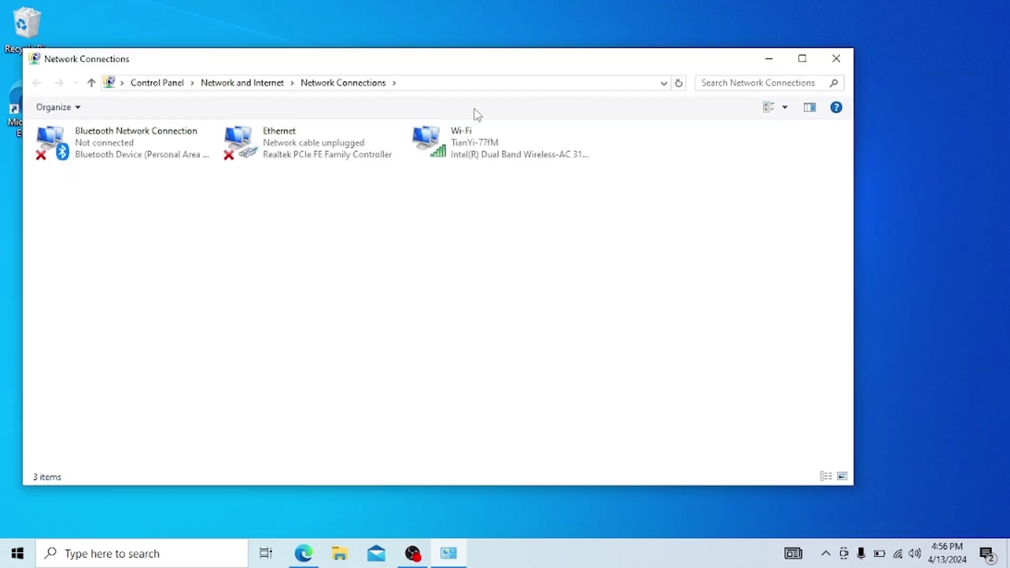
{"action": "left_click", "coordinate": [472, 141]}
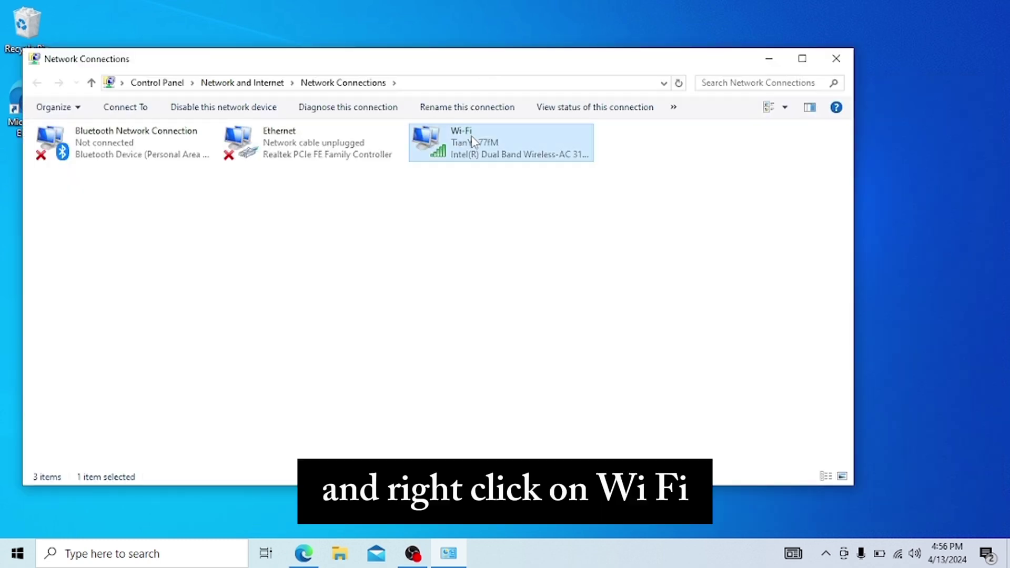
{"action": "right_click", "coordinate": [472, 141]}
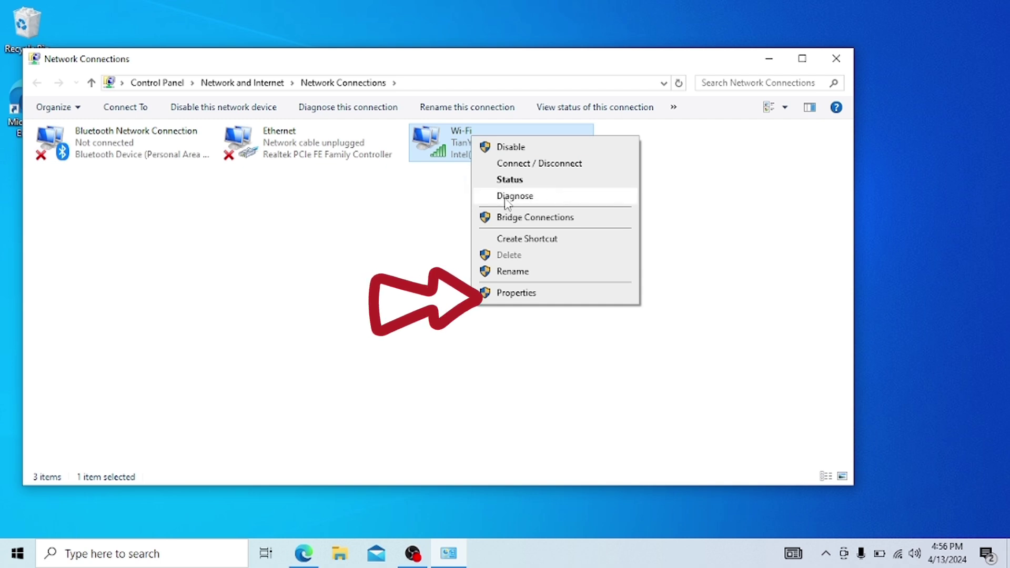
{"action": "left_click", "coordinate": [525, 297]}
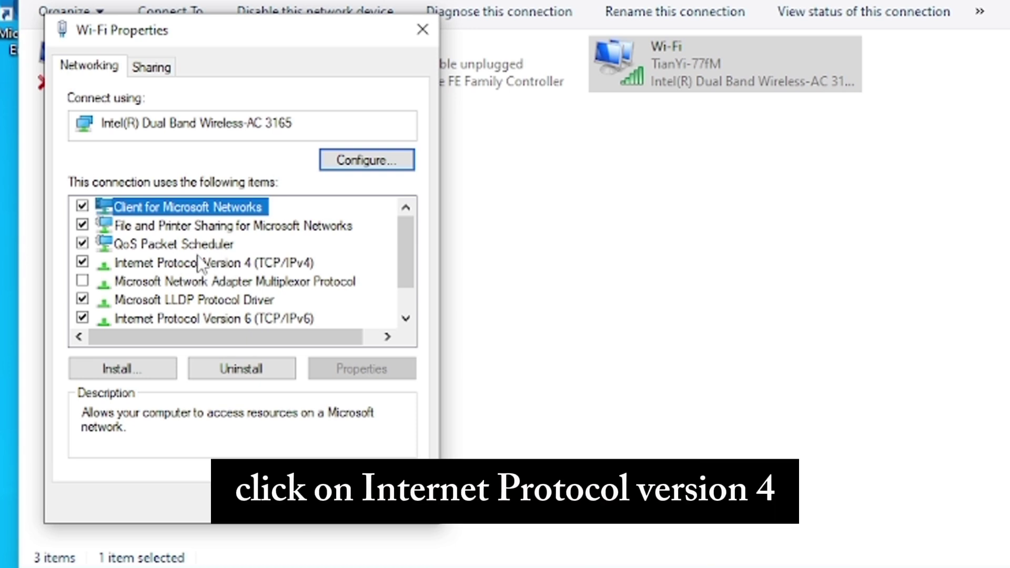
{"action": "left_click", "coordinate": [228, 261]}
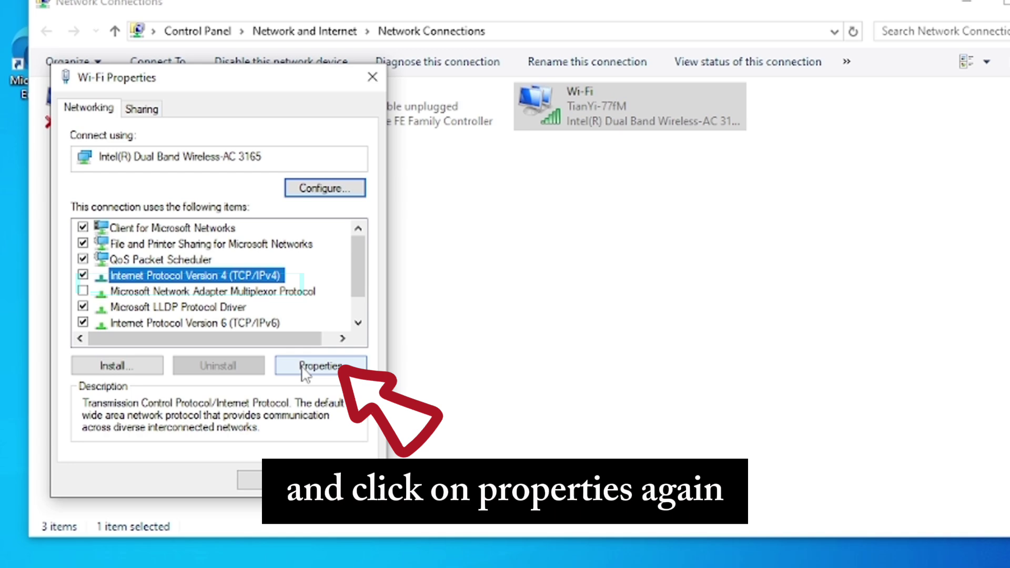
In IPv4 Properties, switch to manual DNS servers and enter 1.1.1.1 and 1.0.0.1
{"action": "left_click", "coordinate": [304, 367]}
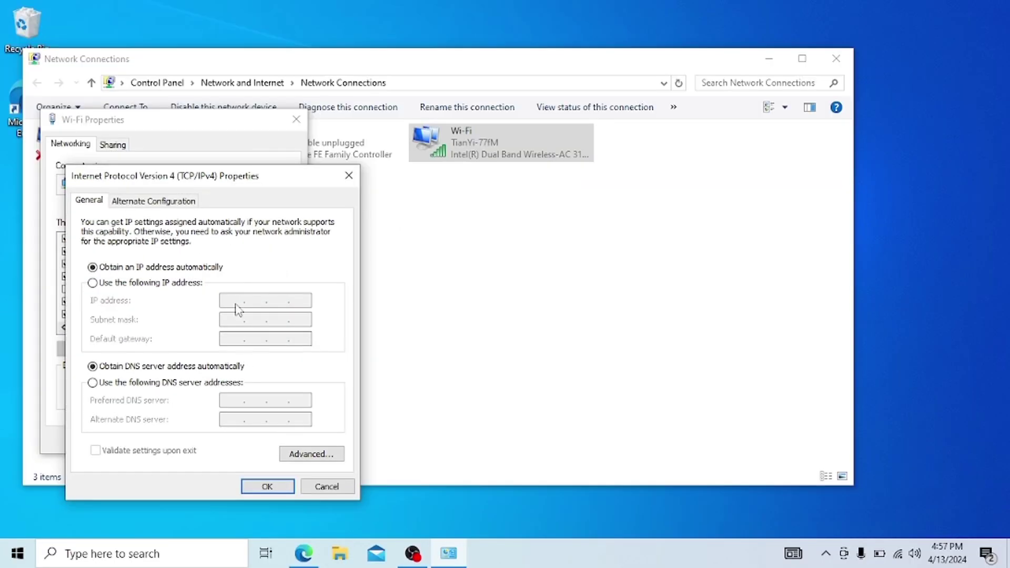
{"action": "left_click_drag", "start_coordinate": [262, 185], "coordinate": [398, 135]}
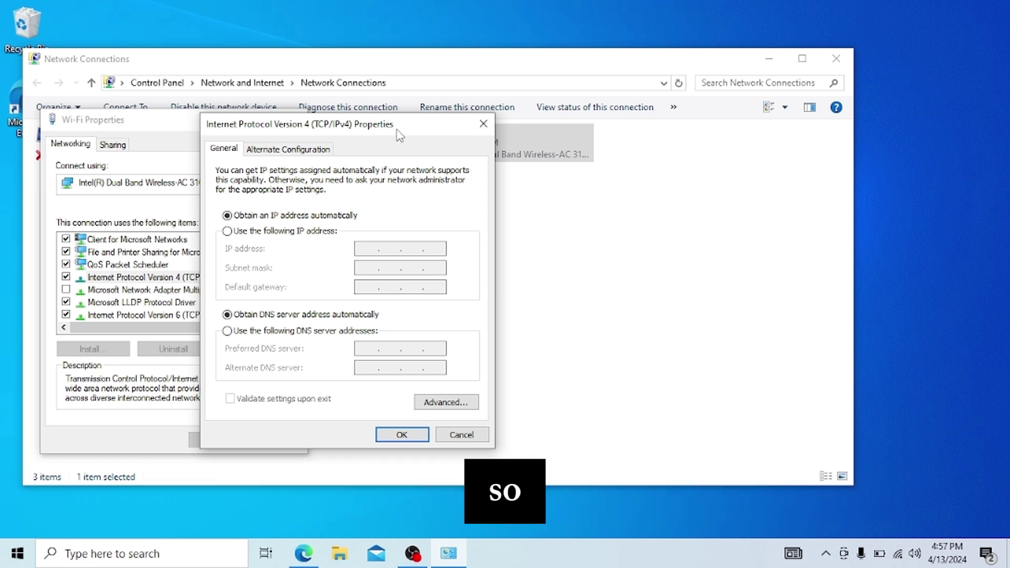
{"action": "left_click", "coordinate": [234, 332]}
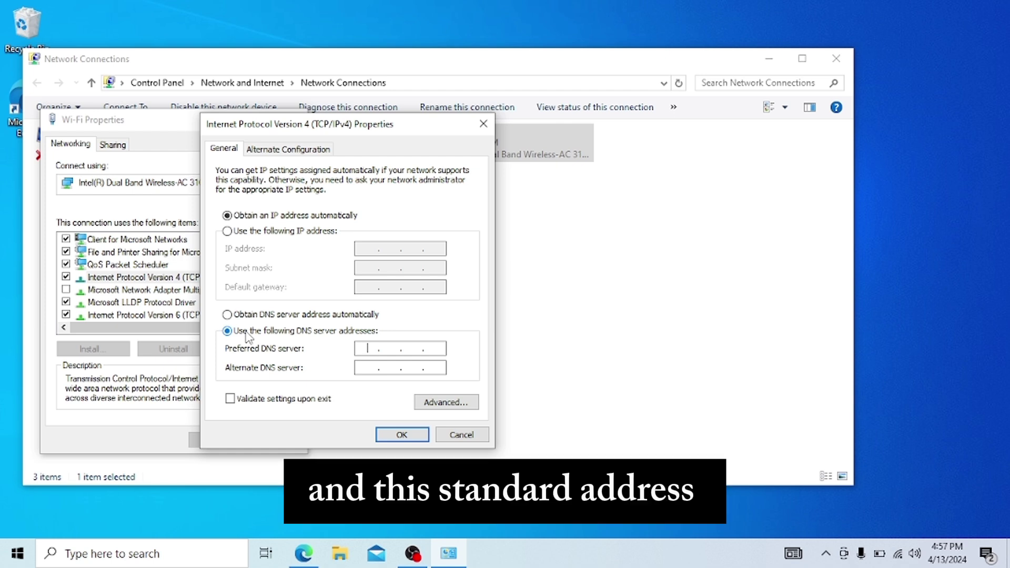
{"action": "type", "text": "1.1.1."}
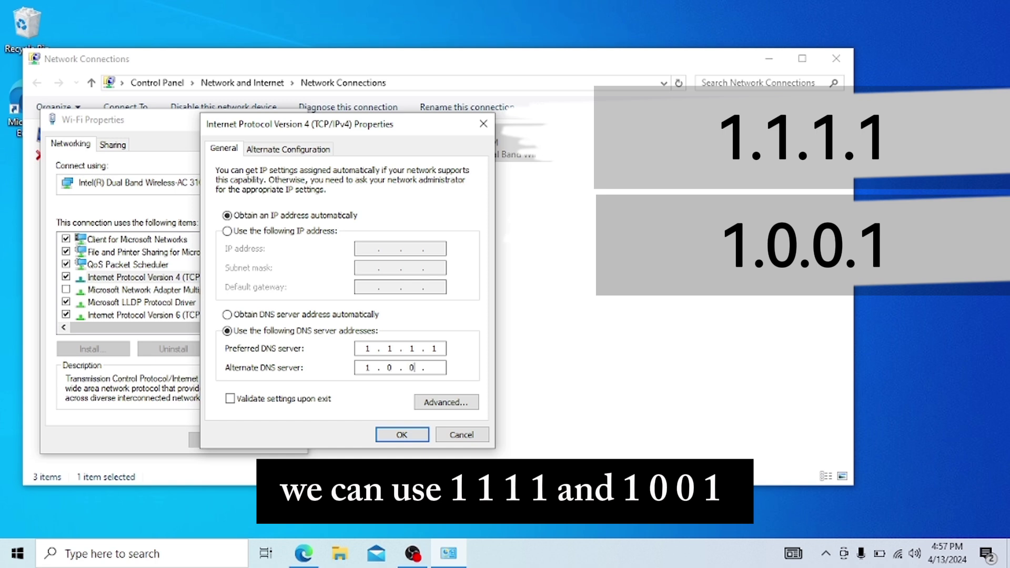
{"action": "type", "text": "1"}
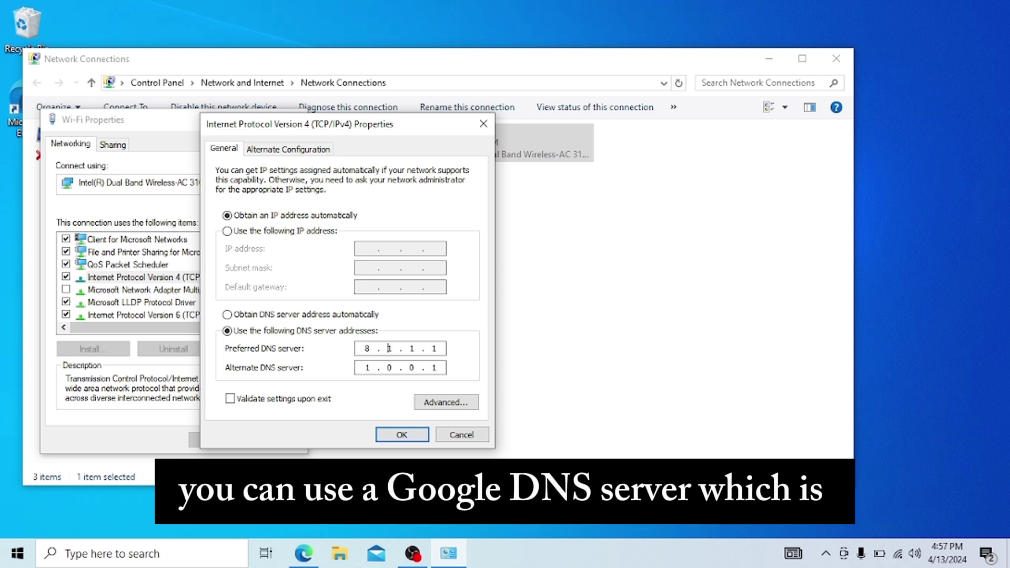
Change the DNS servers to 8.8.8.8 preferred and 8.8.4.4 alternate, then save with OK
{"action": "key", "text": "BackSpace"}
{"action": "type", "text": "8"}
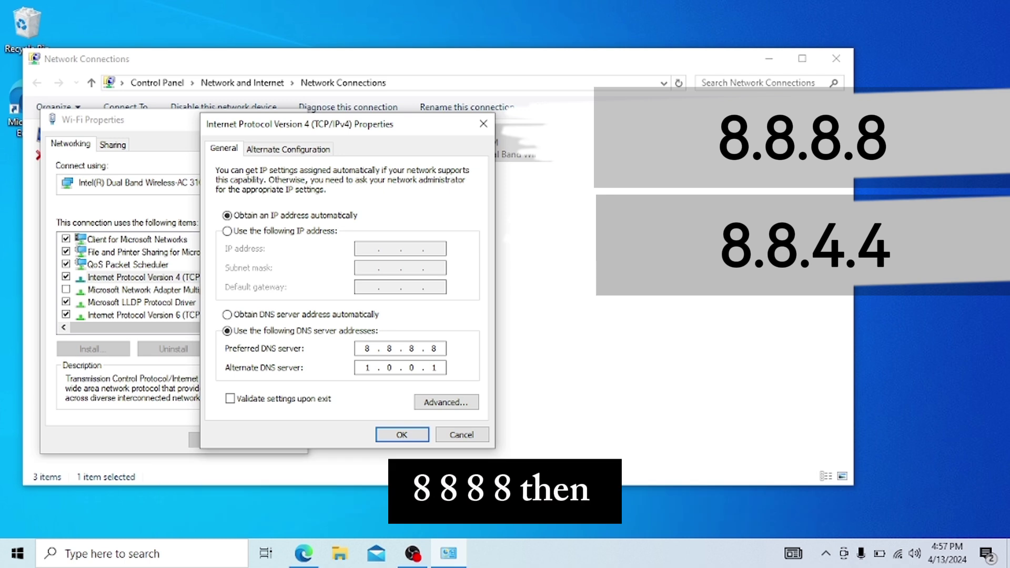
{"action": "double_click", "coordinate": [365, 367]}
{"action": "type", "text": "8.8.4."}
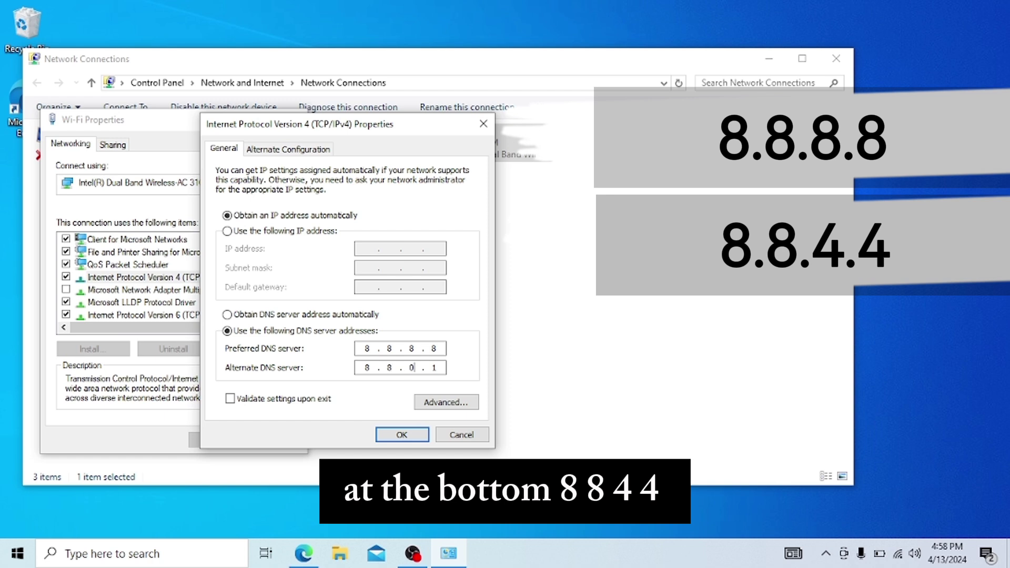
{"action": "type", "text": "4.4"}
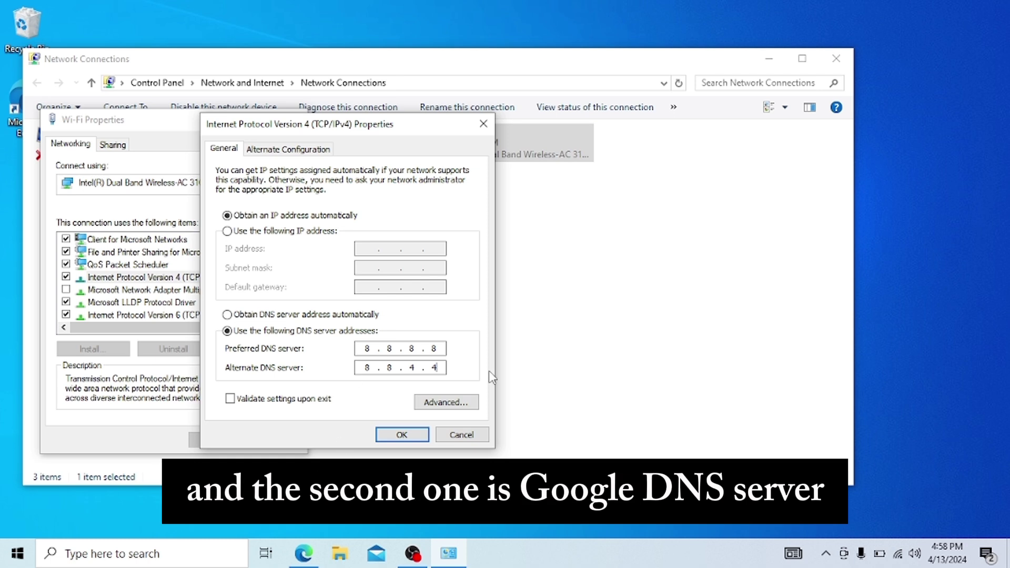
{"action": "left_click", "coordinate": [402, 435]}
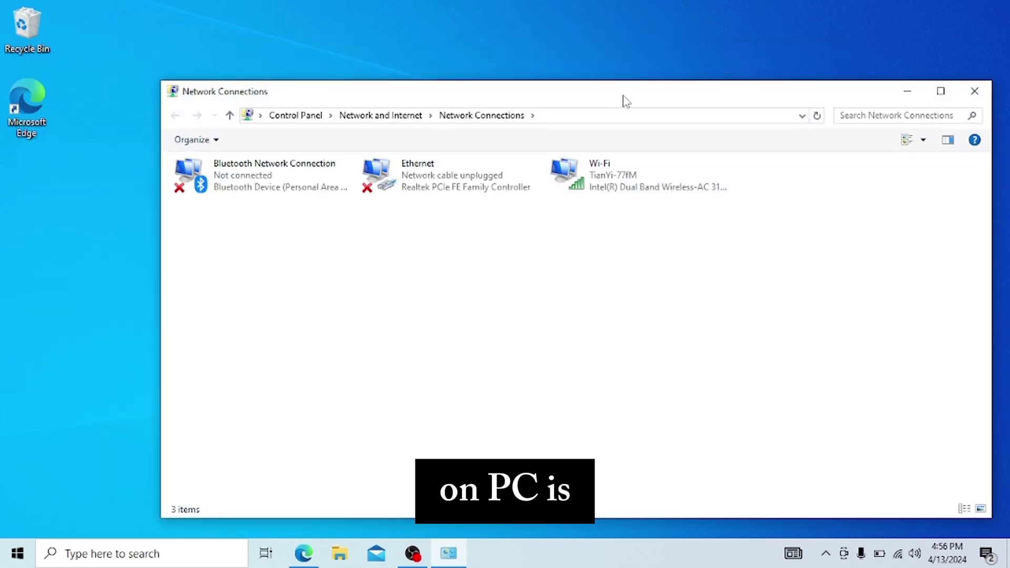
Open Wi-Fi Properties, configure the Intel Dual Band Wireless-AC 3165, and show its Advanced tab
{"action": "left_click_drag", "start_coordinate": [623, 96], "coordinate": [484, 62]}
{"action": "left_click", "coordinate": [473, 140]}
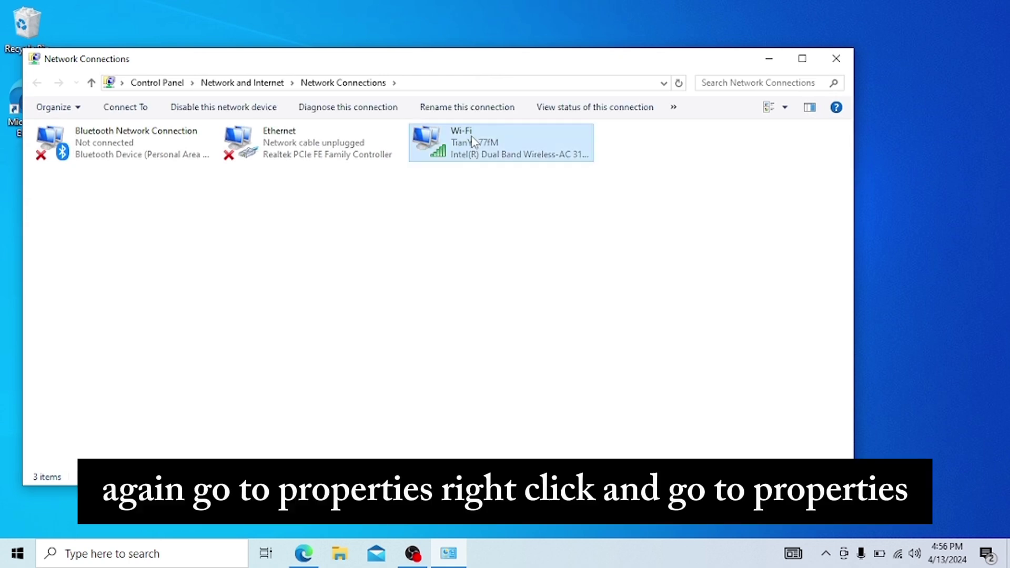
{"action": "right_click", "coordinate": [474, 140]}
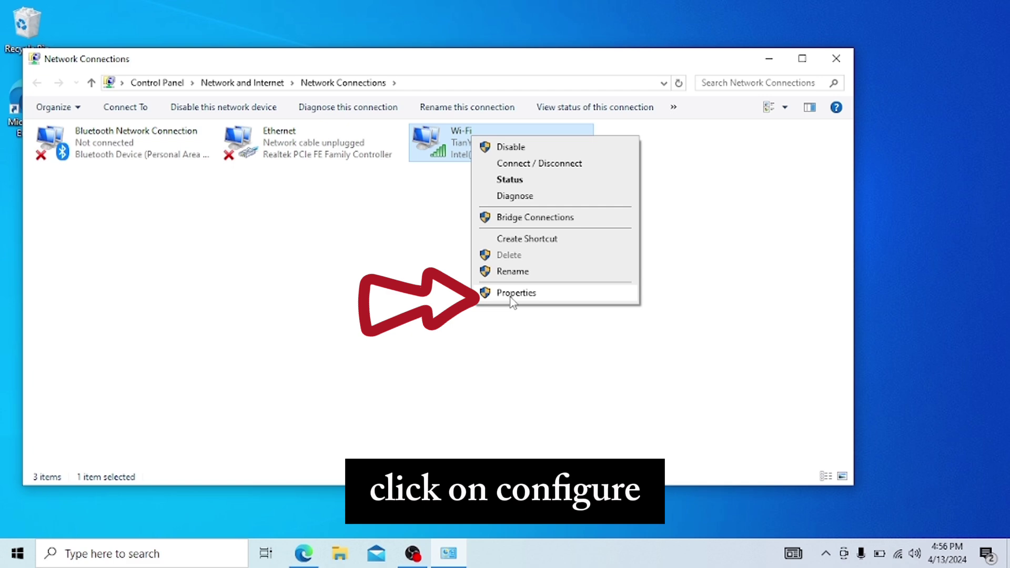
{"action": "left_click", "coordinate": [526, 294]}
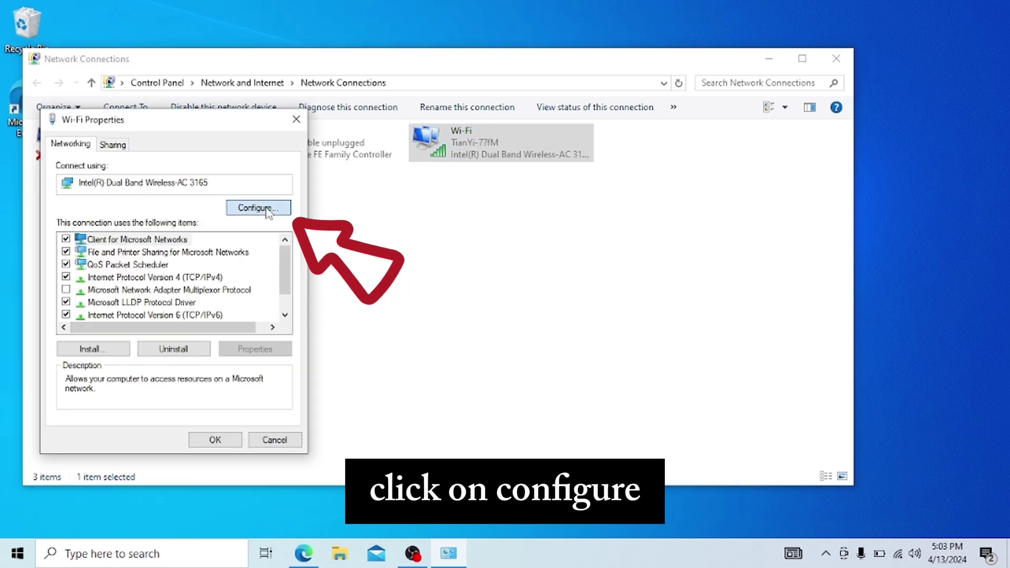
{"action": "left_click", "coordinate": [269, 209]}
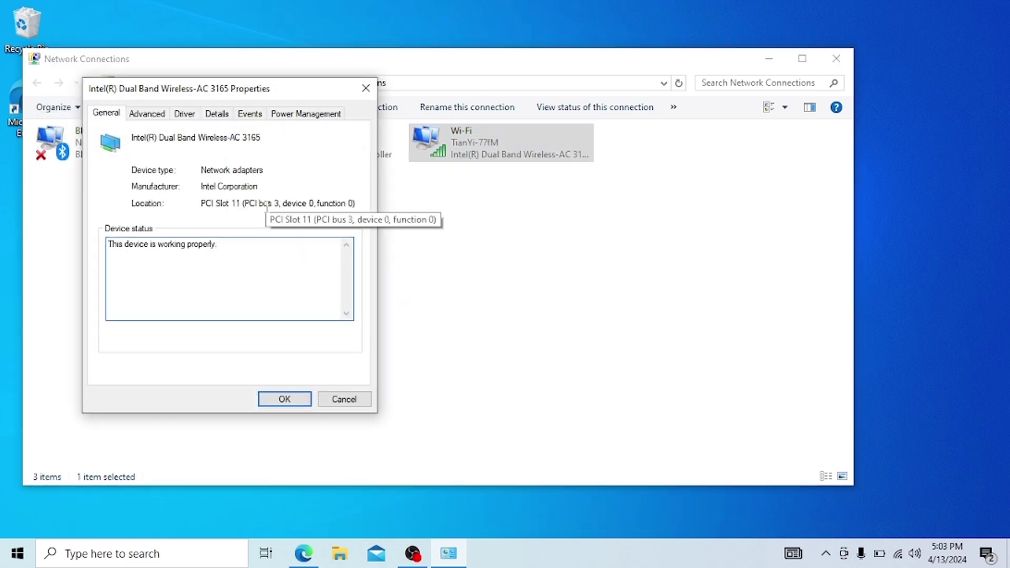
{"action": "left_click", "coordinate": [147, 114]}
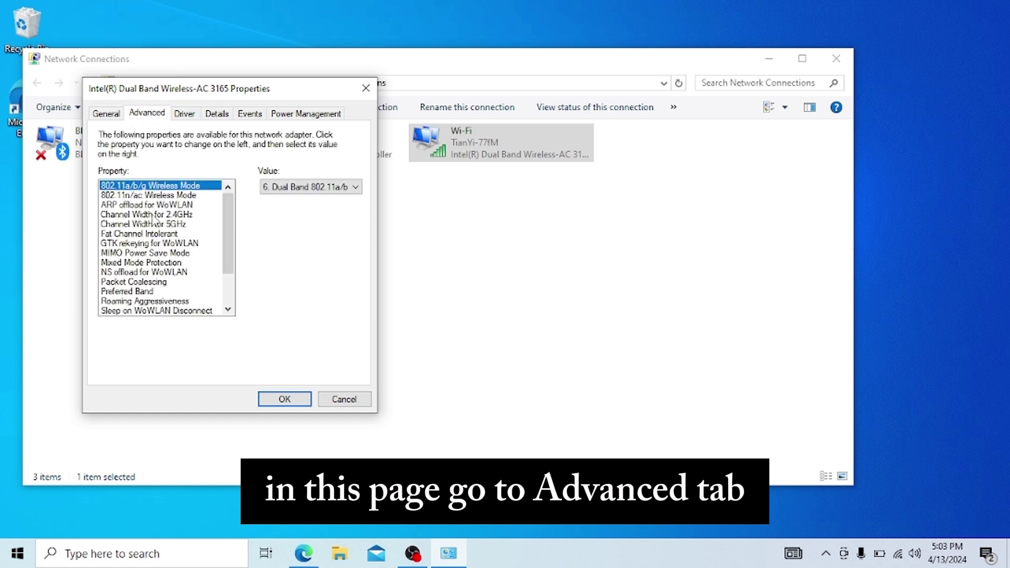
{"action": "left_click", "coordinate": [133, 215]}
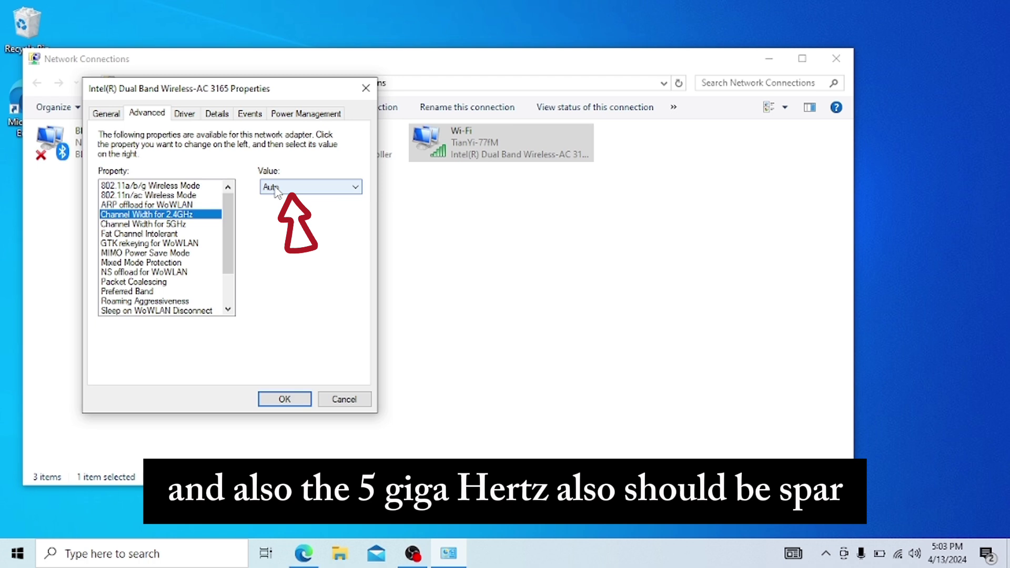
{"action": "left_click", "coordinate": [175, 224]}
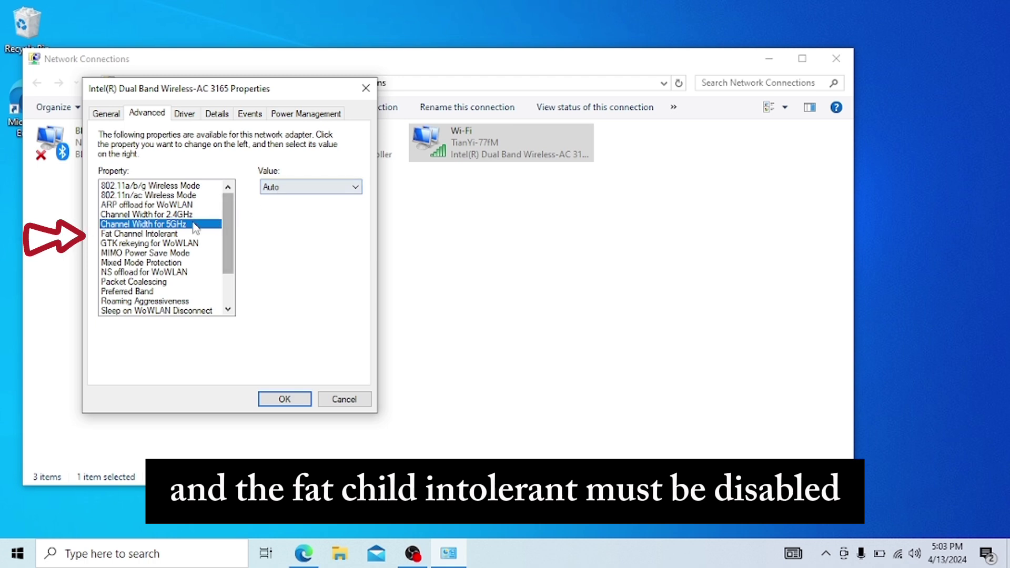
{"action": "left_click", "coordinate": [170, 236]}
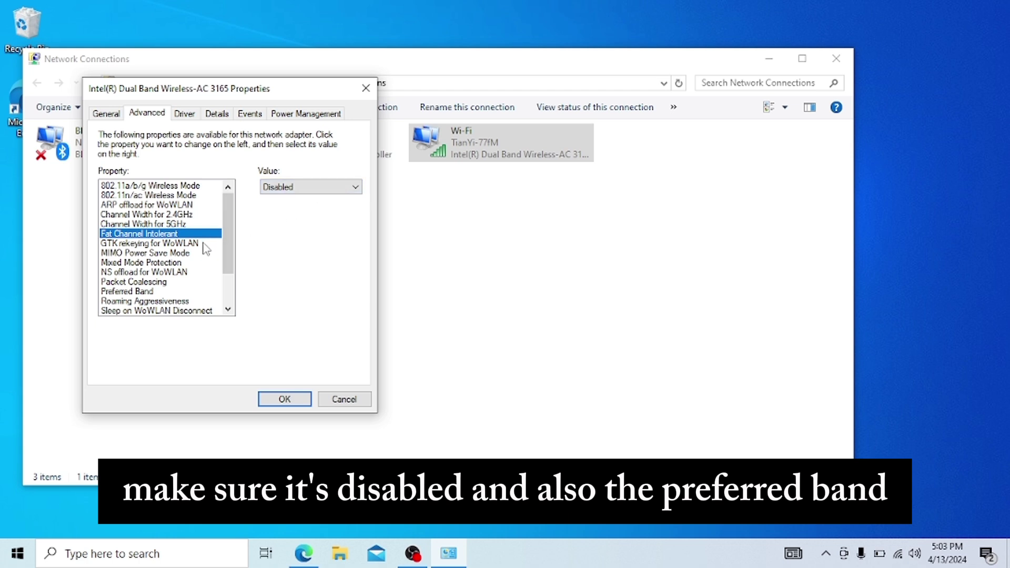
{"action": "left_click_drag", "start_coordinate": [230, 239], "coordinate": [230, 259]}
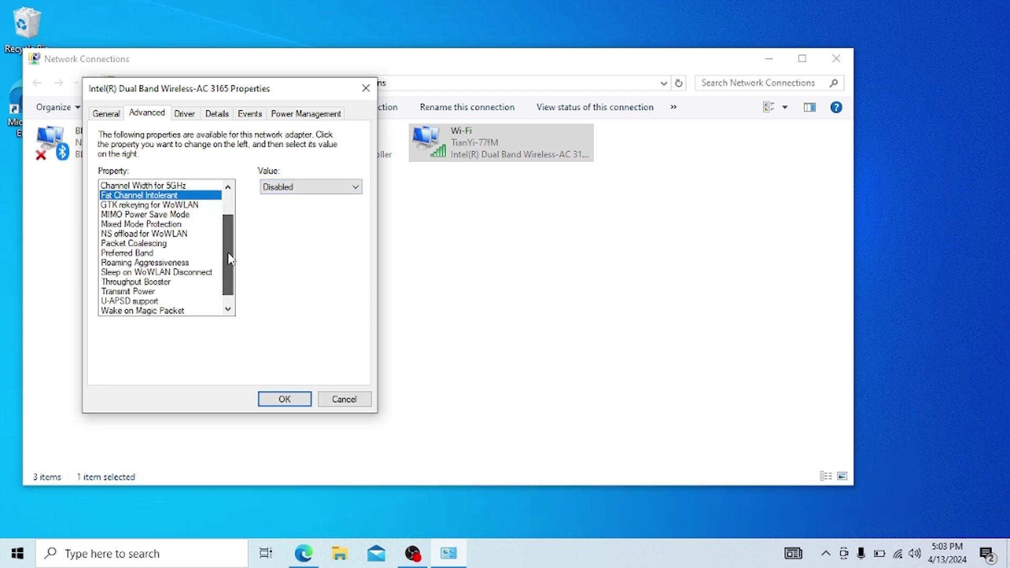
Set the Preferred Band property to '3. Prefer 5GHz band'
{"action": "left_click", "coordinate": [145, 255]}
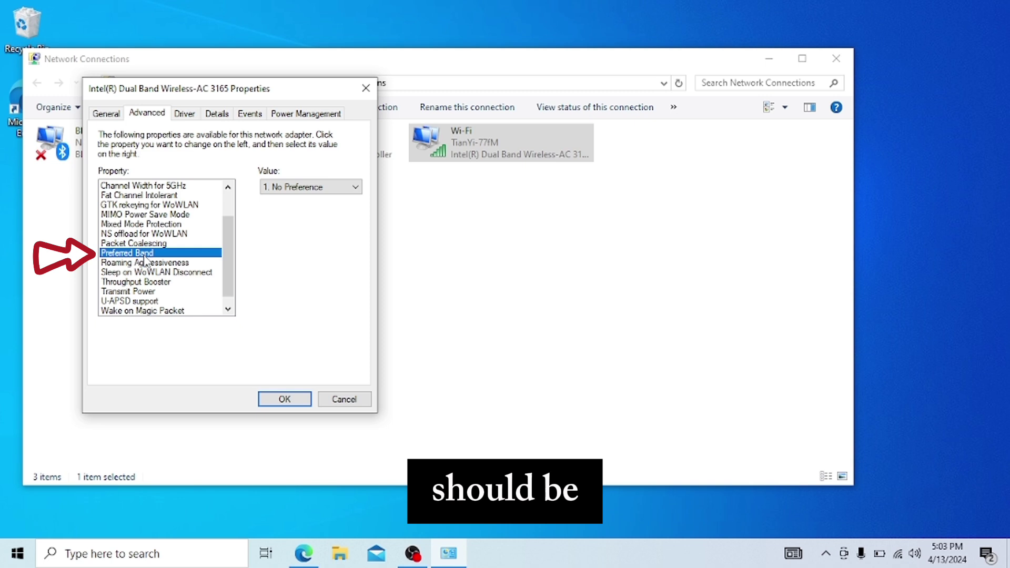
{"action": "left_click", "coordinate": [329, 188]}
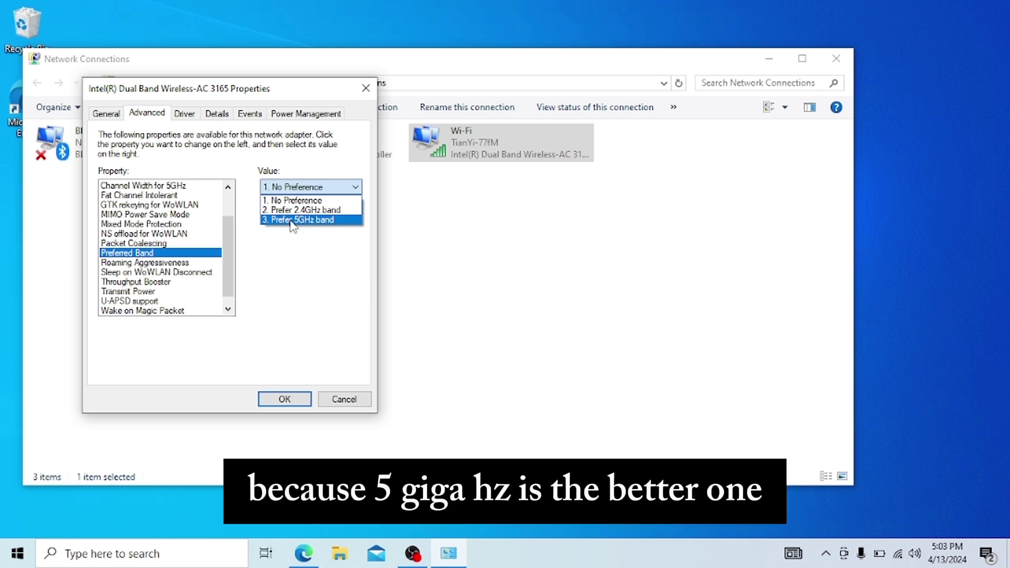
{"action": "left_click", "coordinate": [291, 220]}
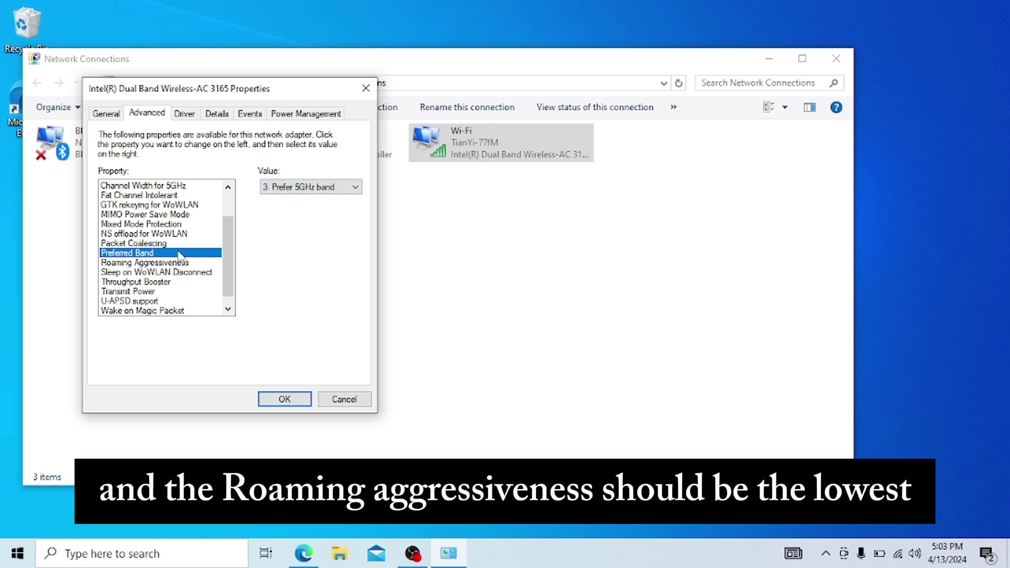
{"action": "scroll", "coordinate": [177, 259], "scroll_direction": "down", "scroll_amount": 1}
Set the Roaming Aggressiveness property to '1. Lowest'
{"action": "left_click", "coordinate": [158, 253]}
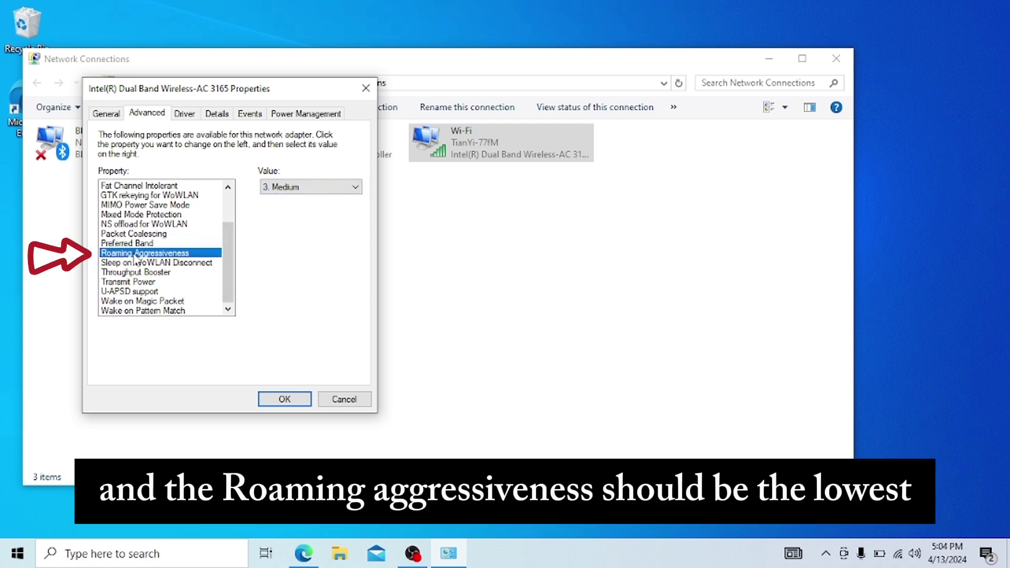
{"action": "left_click", "coordinate": [298, 189]}
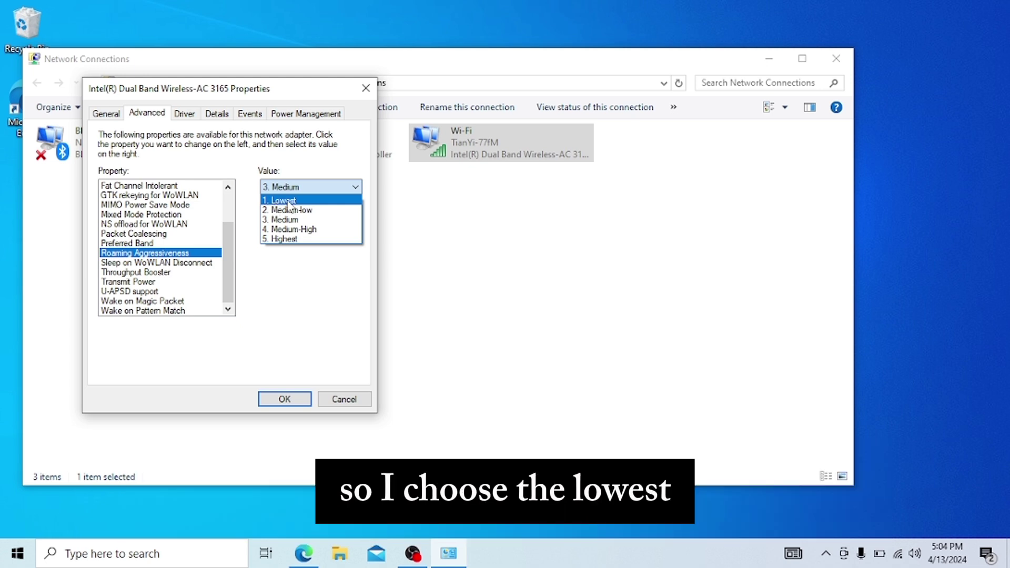
{"action": "left_click", "coordinate": [284, 201]}
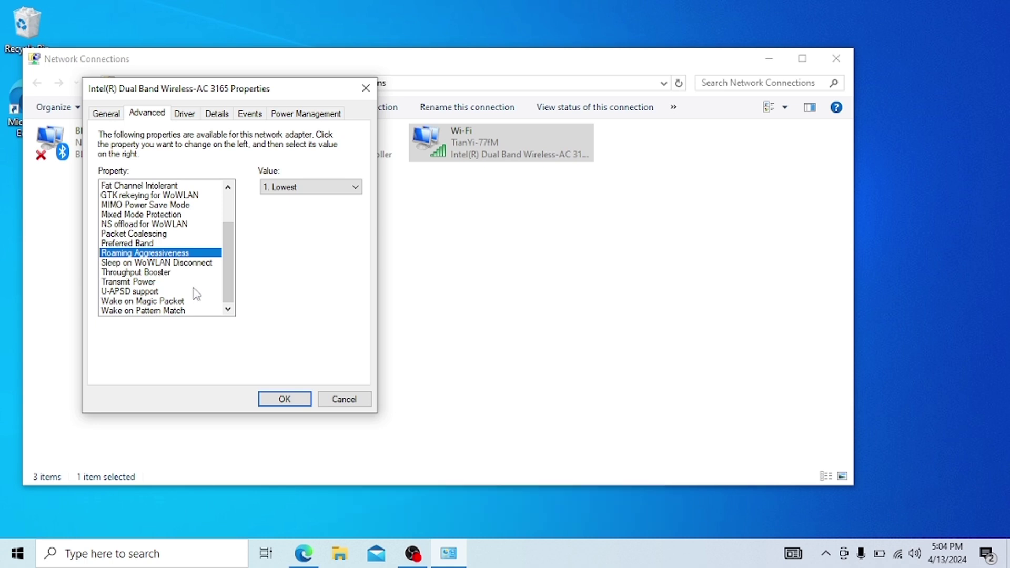
{"action": "scroll", "coordinate": [197, 294], "scroll_direction": "up", "scroll_amount": 3}
Confirm the adapter's advanced settings with OK, returning to Network Connections
{"action": "left_click", "coordinate": [284, 399]}
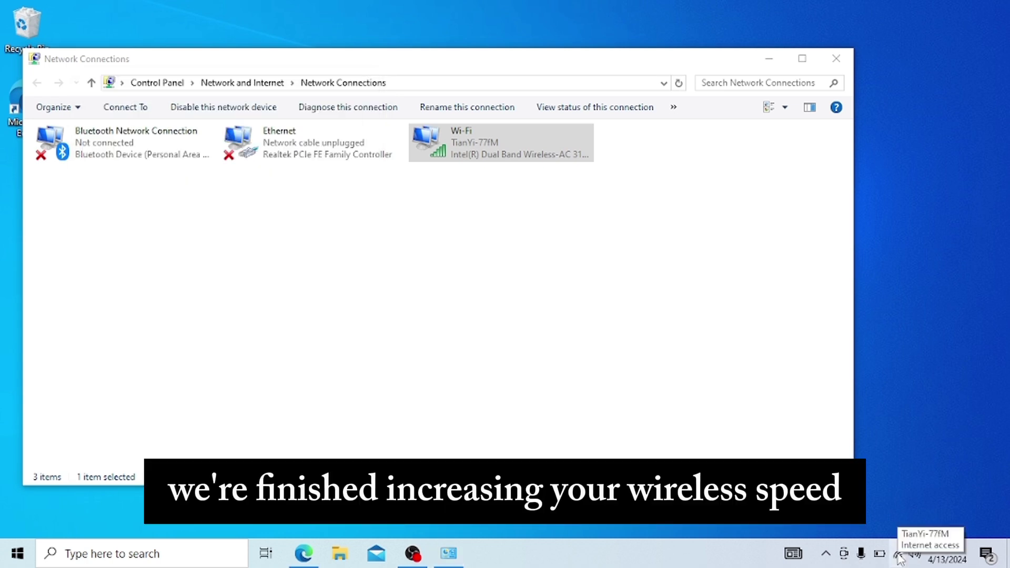